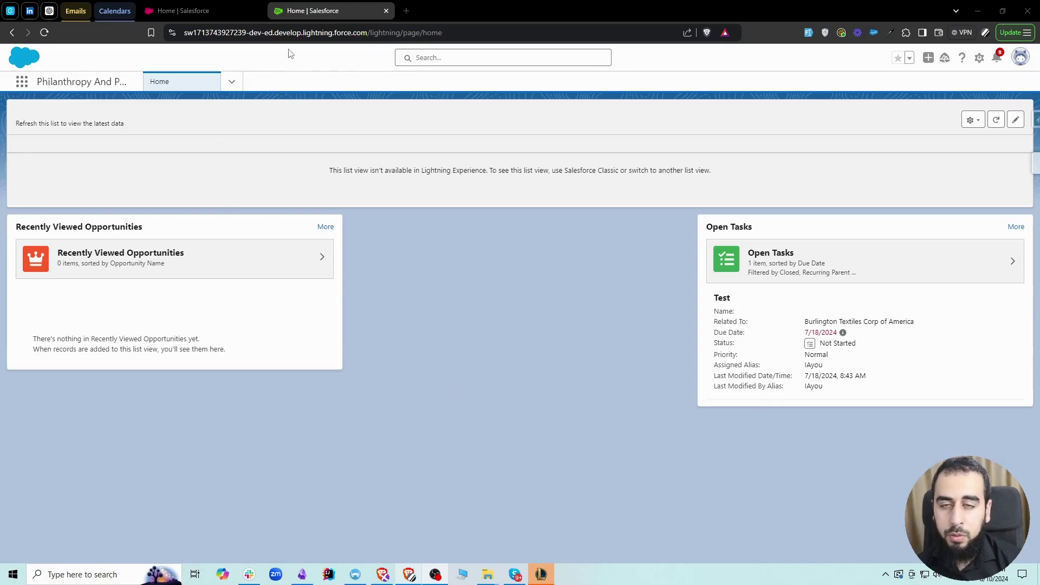
# Step: Switch between the Fundraising Dashboards and Philanthropy orgs, ending on Philanthropy's home page
pyautogui.click(220, 14)
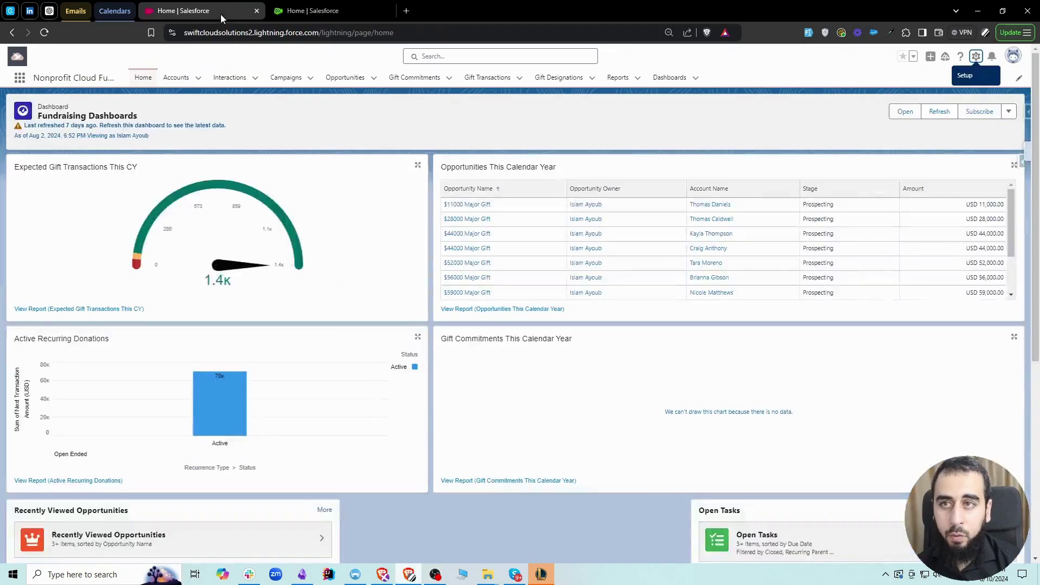
pyautogui.click(306, 13)
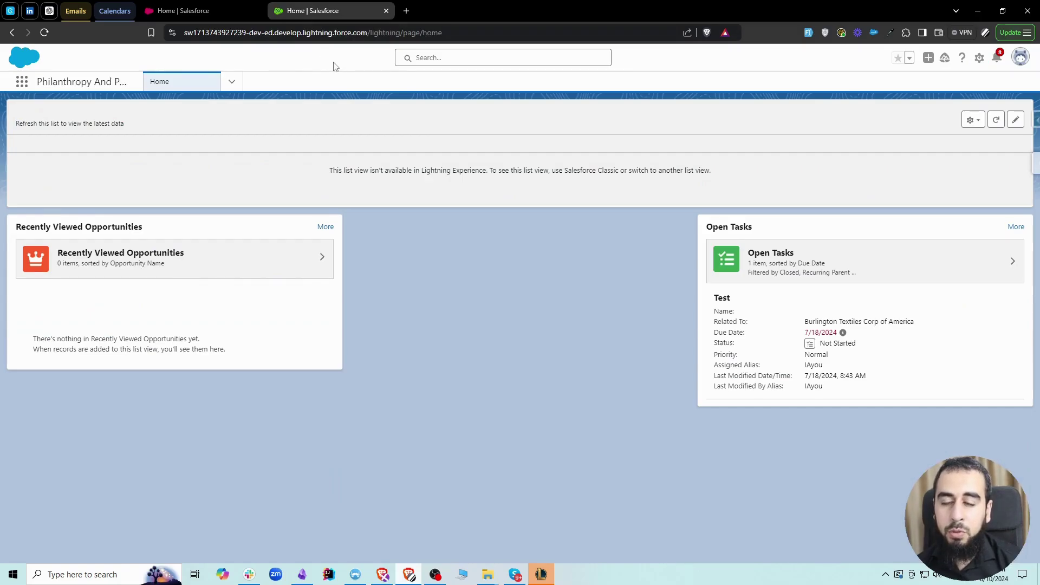
pyautogui.click(190, 12)
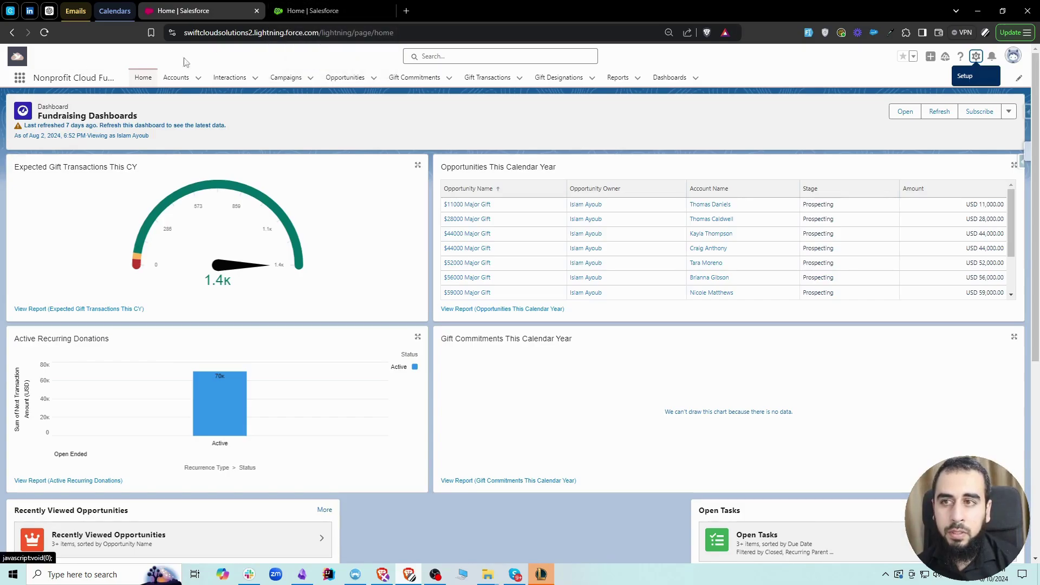
pyautogui.click(304, 12)
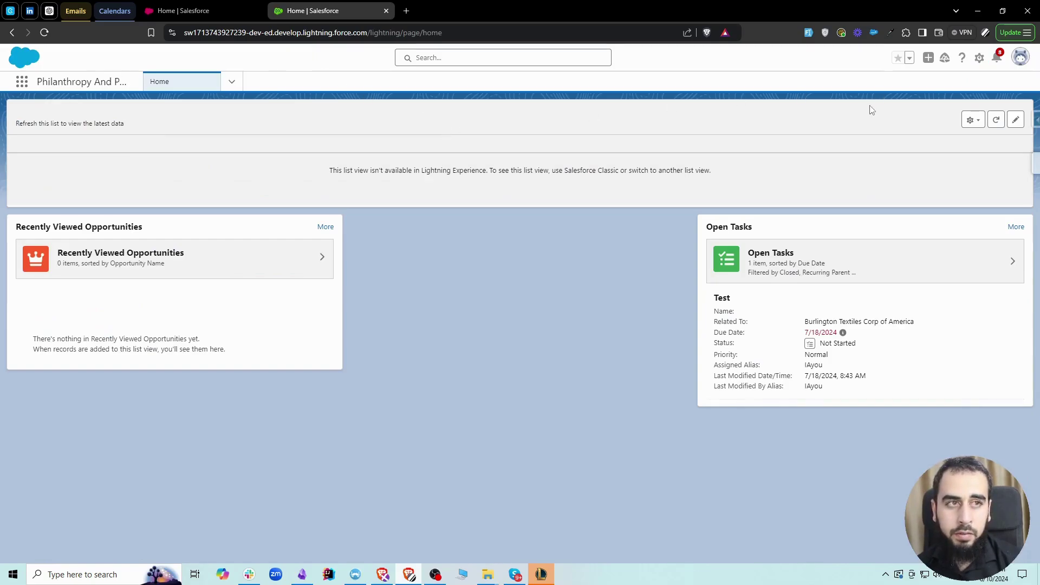
# Step: Open Setup, find 'users' in Quick Find, open the Users list and start a new user
pyautogui.click(981, 62)
pyautogui.click(942, 87)
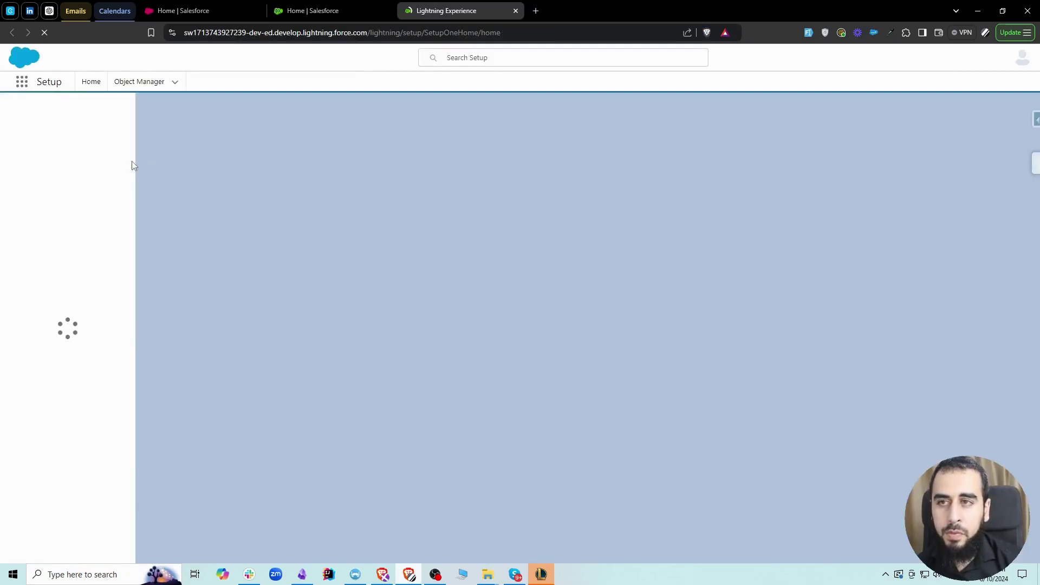
pyautogui.click(54, 111)
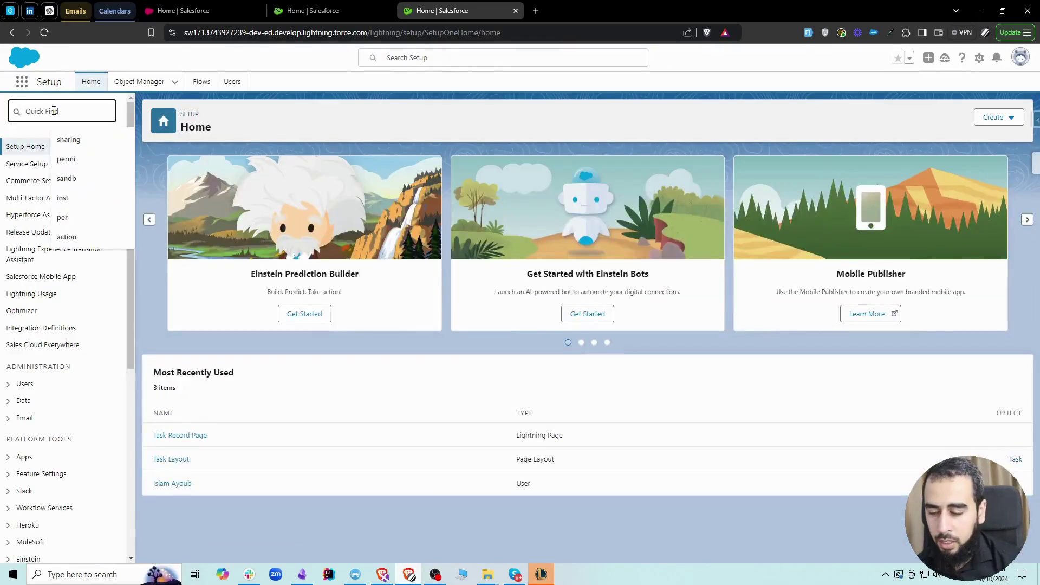
pyautogui.write('users')
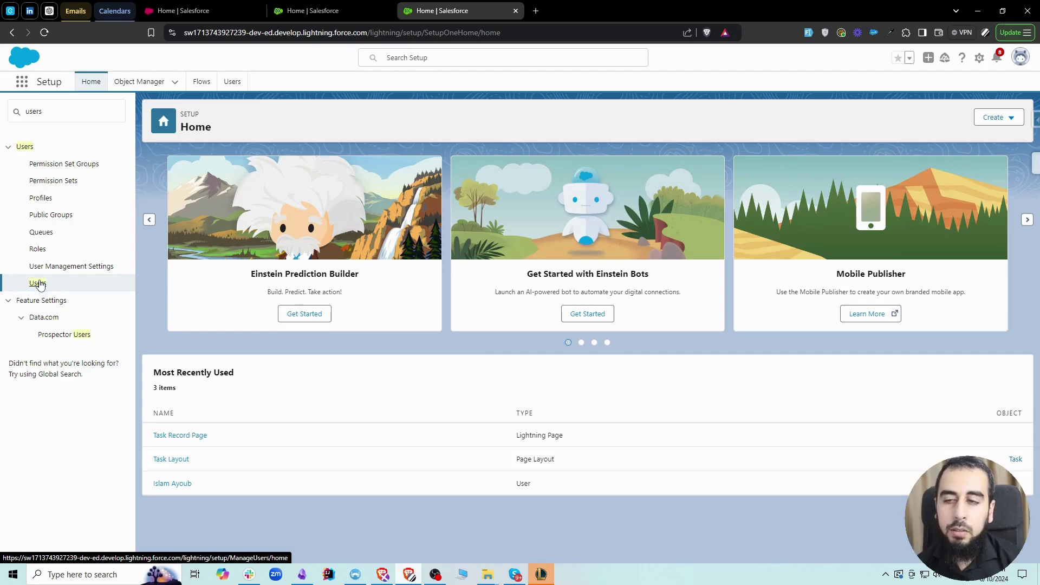
pyautogui.click(39, 284)
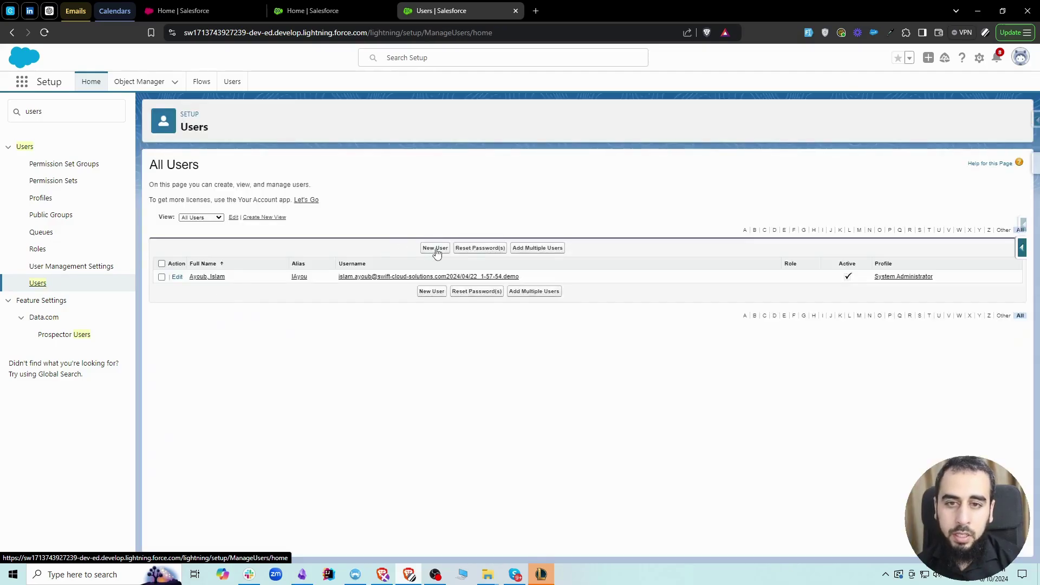
pyautogui.click(437, 250)
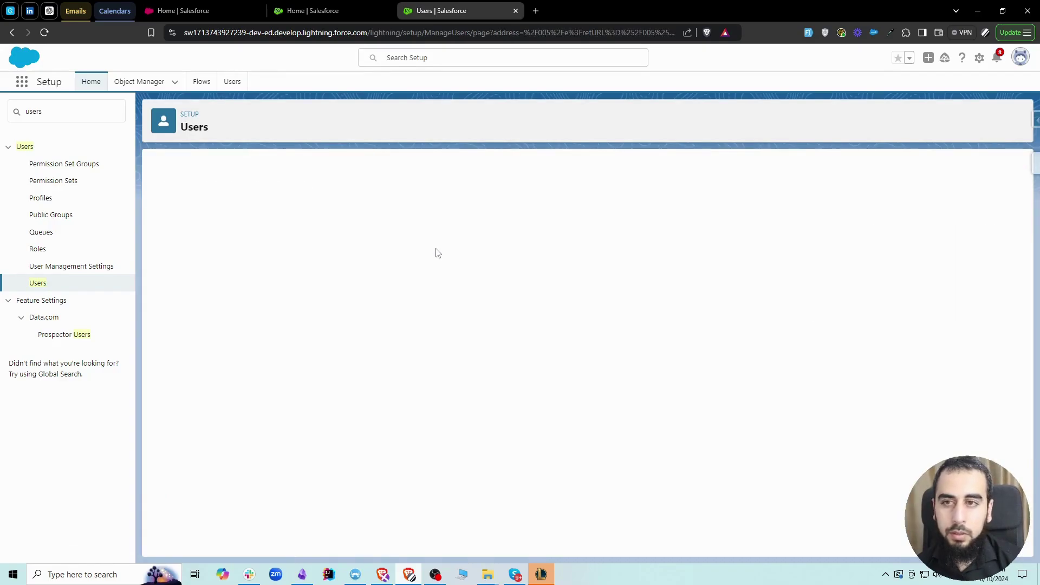
# Step: Enter the new user's first and last name so the alias fills in
pyautogui.click(335, 225)
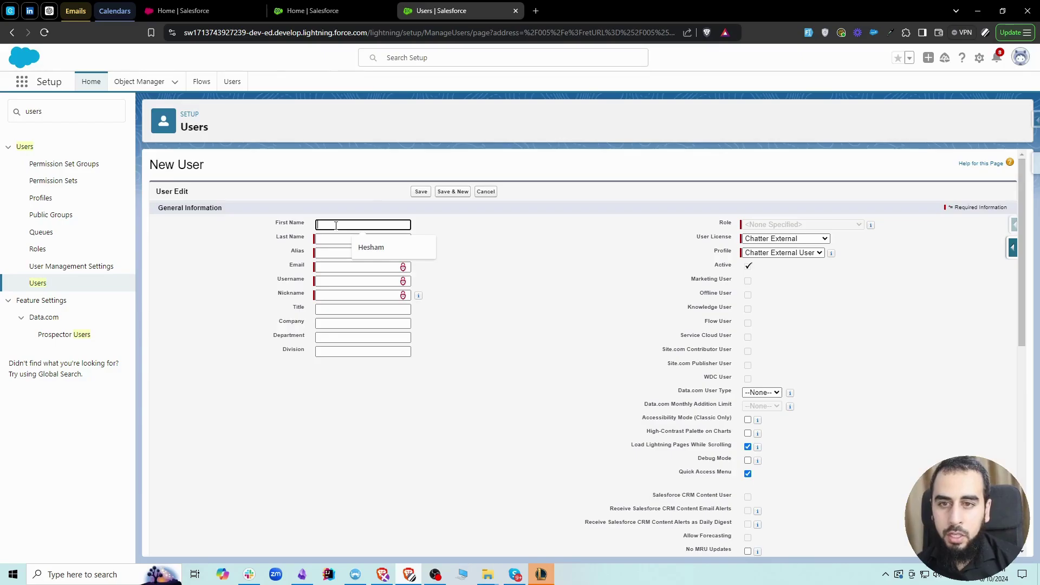
pyautogui.write('John')
pyautogui.press('Tab')
pyautogui.write('Doe')
pyautogui.press('Tab')
# Step: Build the e-mail from the copied first name plus a gmail.com address, auto-filling username and nickname
pyautogui.click(339, 267)
pyautogui.doubleClick(340, 225)
pyautogui.hotkey('ctrl', 'c')
pyautogui.click(339, 267)
pyautogui.hotkey('ctrl', 'v')
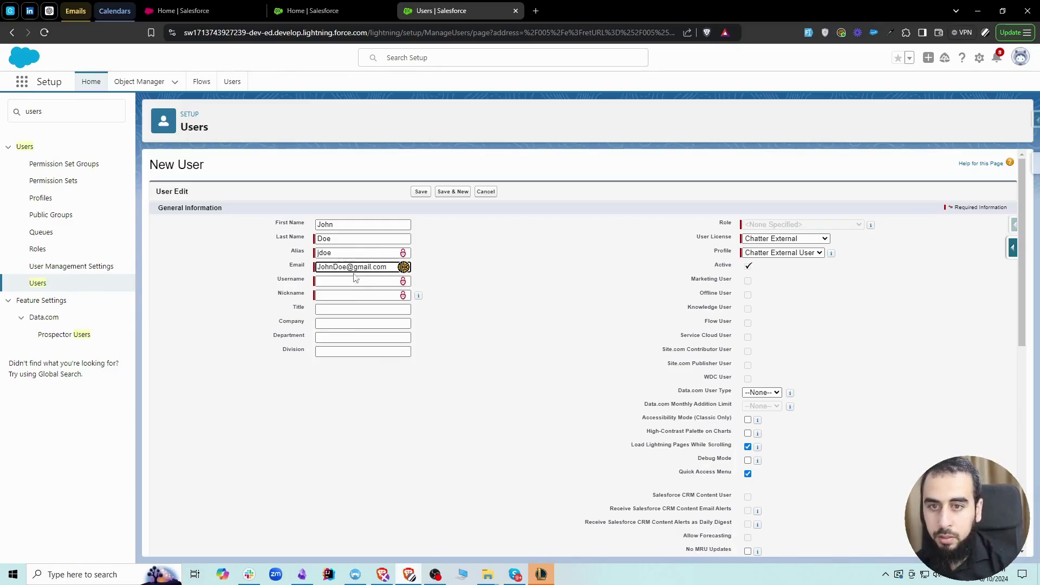
pyautogui.click(471, 273)
# Step: Select the whole auto-filled username value for editing
pyautogui.tripleClick(363, 267)
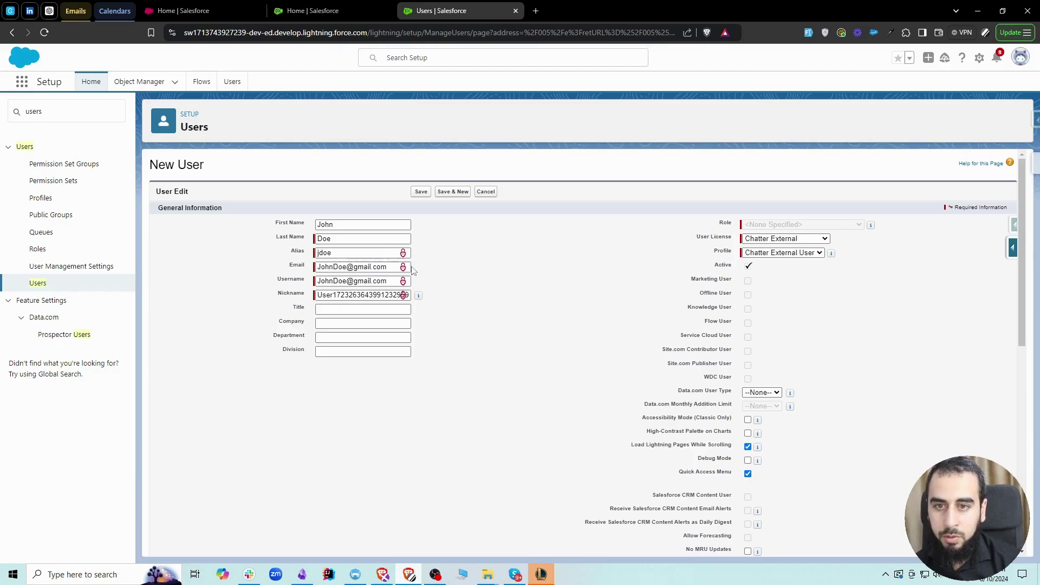
pyautogui.click(352, 279)
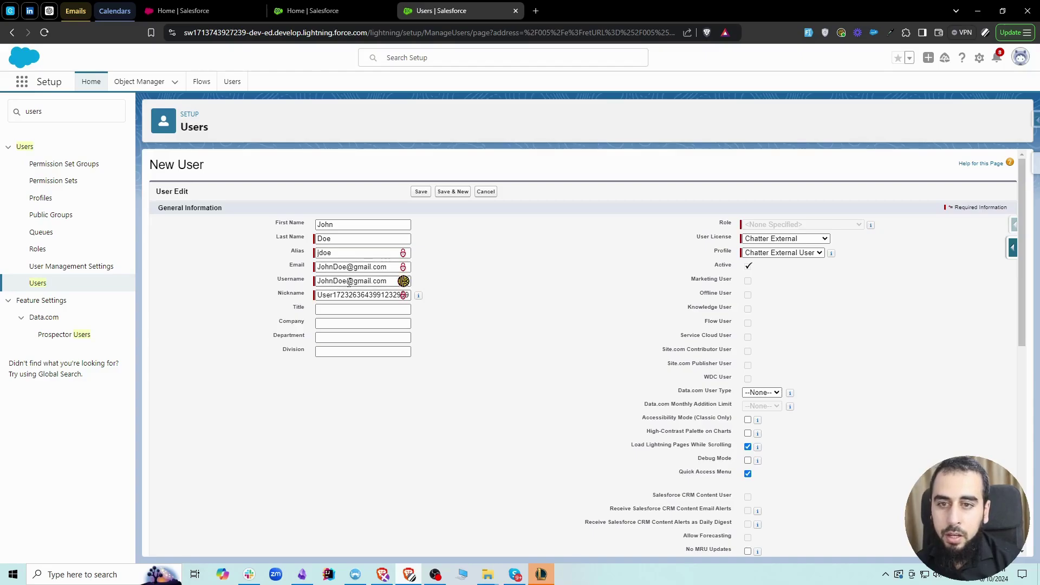
pyautogui.click(386, 281)
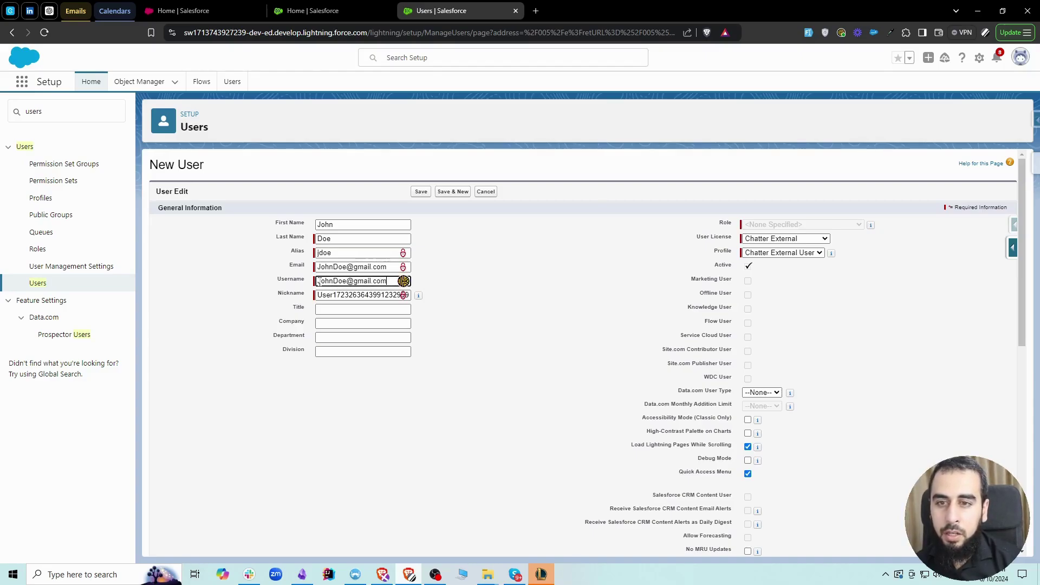
pyautogui.tripleClick(343, 281)
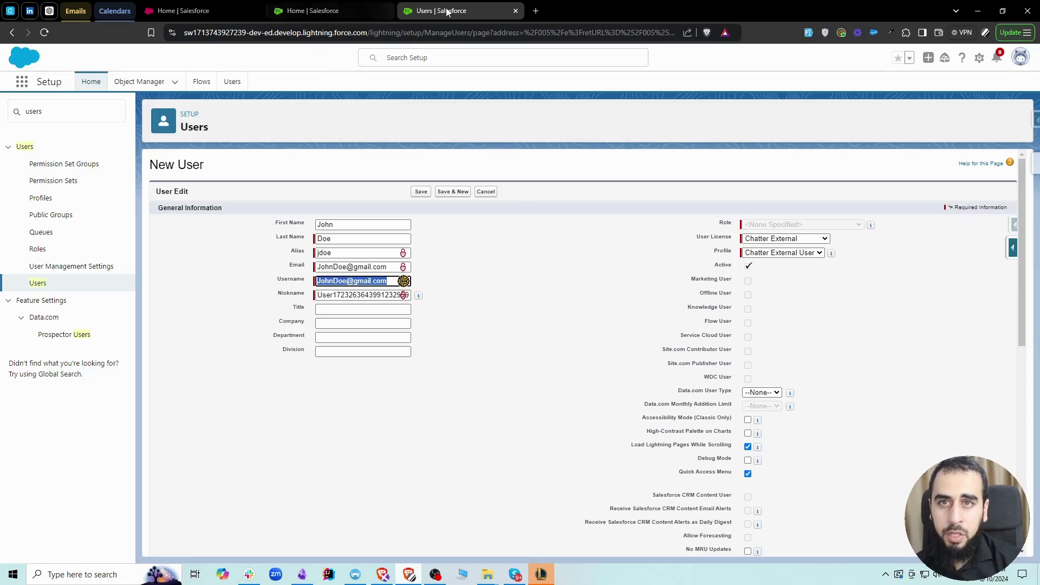
# Step: Check the Fundraising Dashboards org, then return and place the cursor at the username's start
pyautogui.click(184, 11)
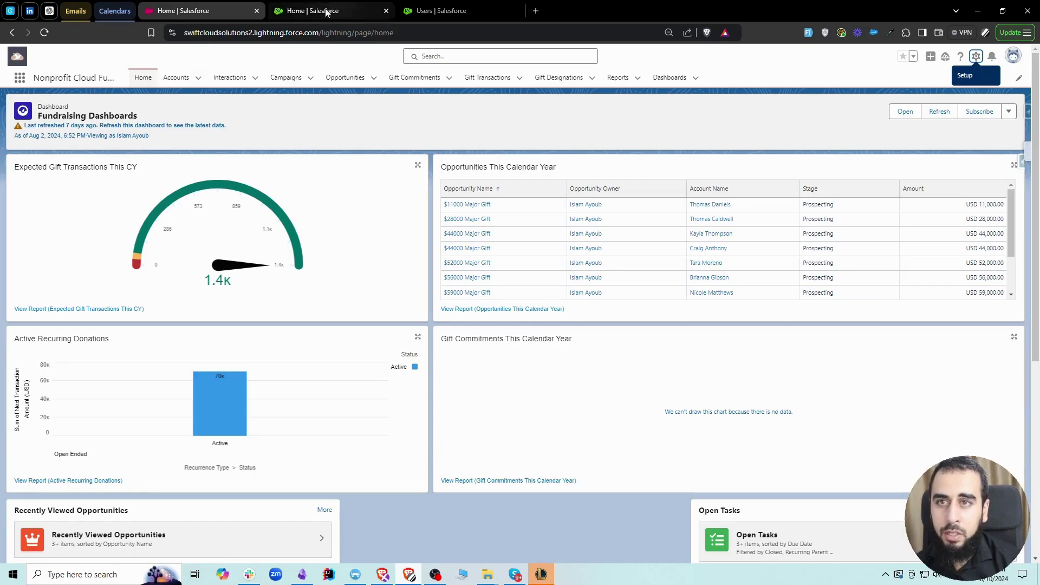
pyautogui.click(428, 10)
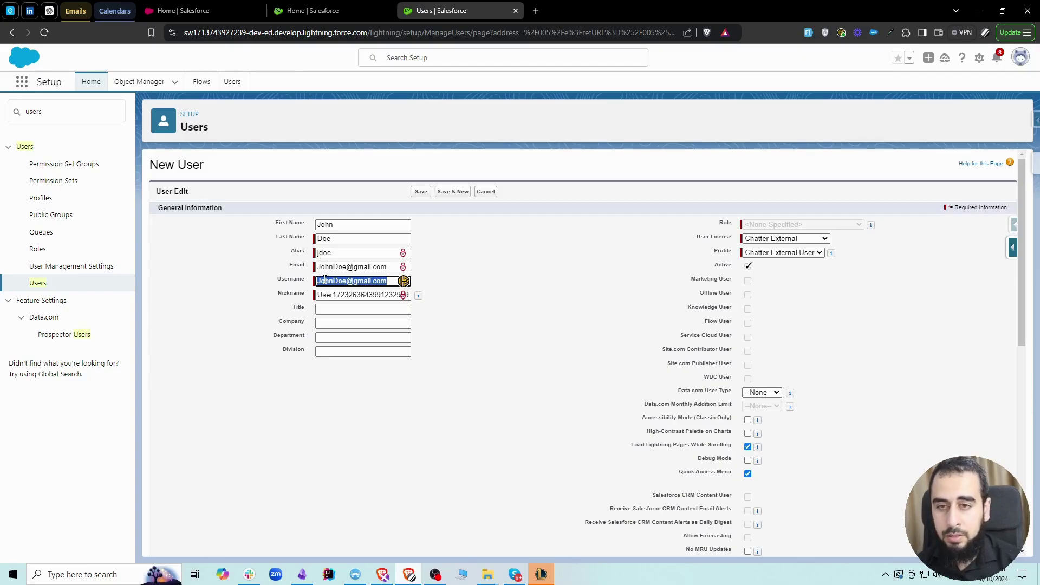
pyautogui.click(346, 281)
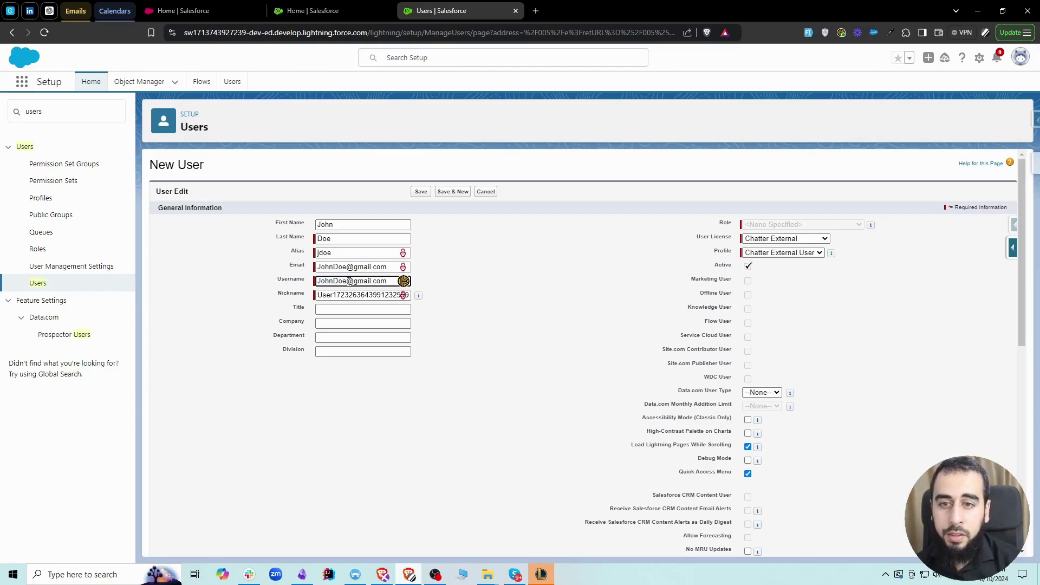
pyautogui.click(318, 281)
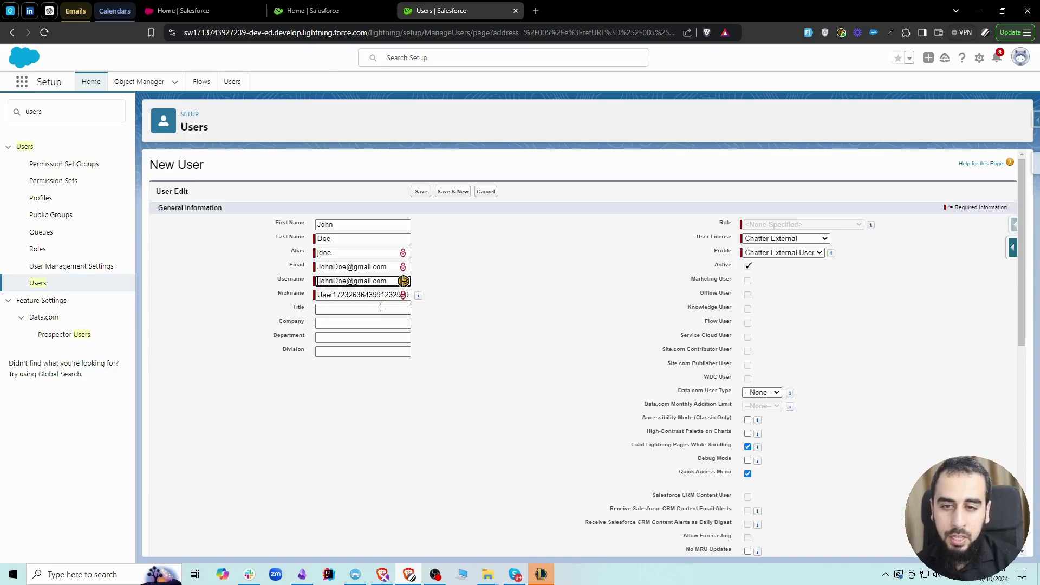
# Step: Prefix the username with Swift_ instead of the mistaken NPC_ prefix
pyautogui.click(466, 233)
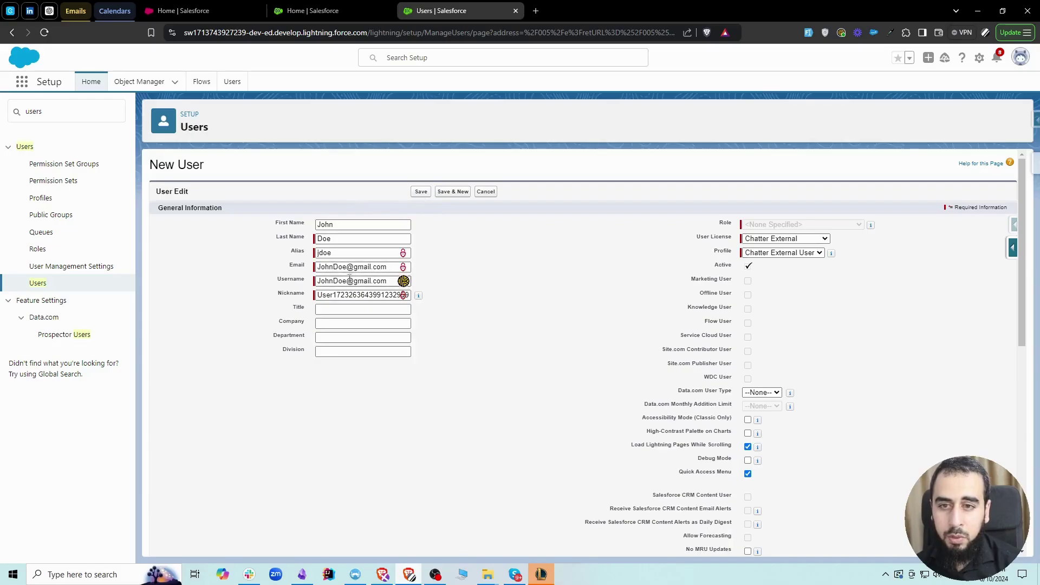
pyautogui.click(325, 281)
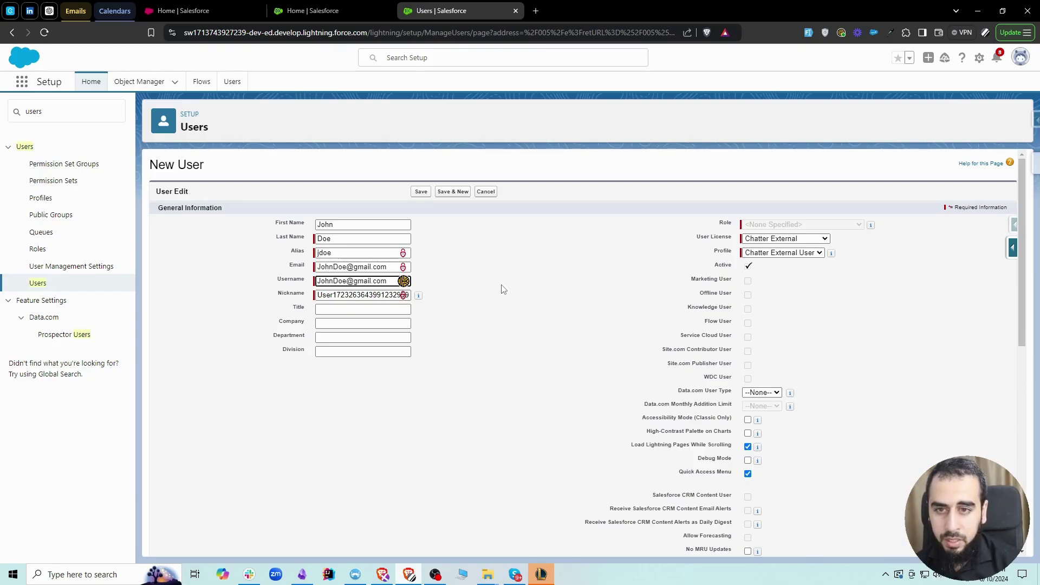
pyautogui.write('NPC')
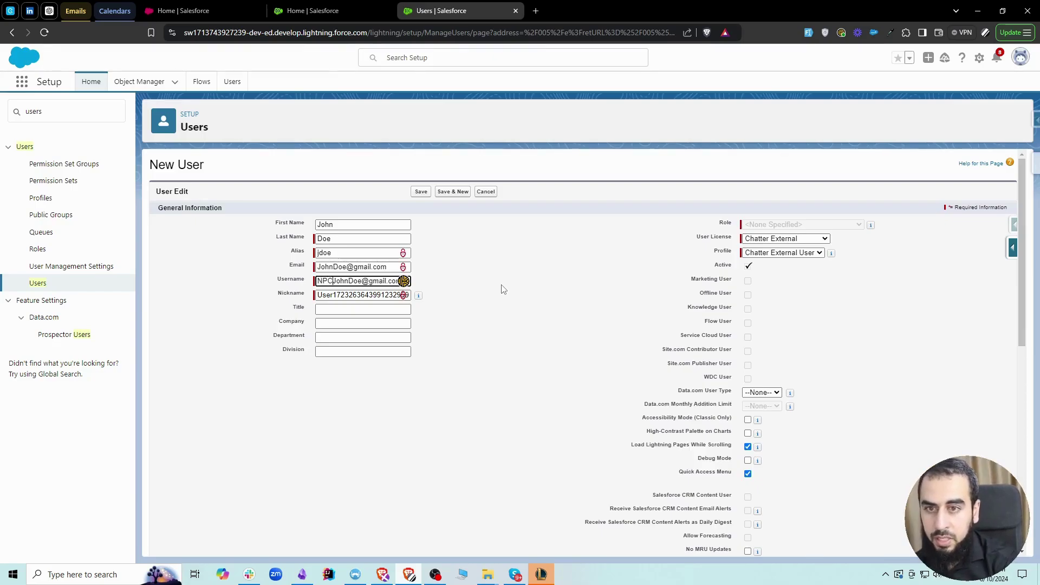
pyautogui.write('_')
pyautogui.press('BackSpace')
pyautogui.press('BackSpace')
pyautogui.press('BackSpace')
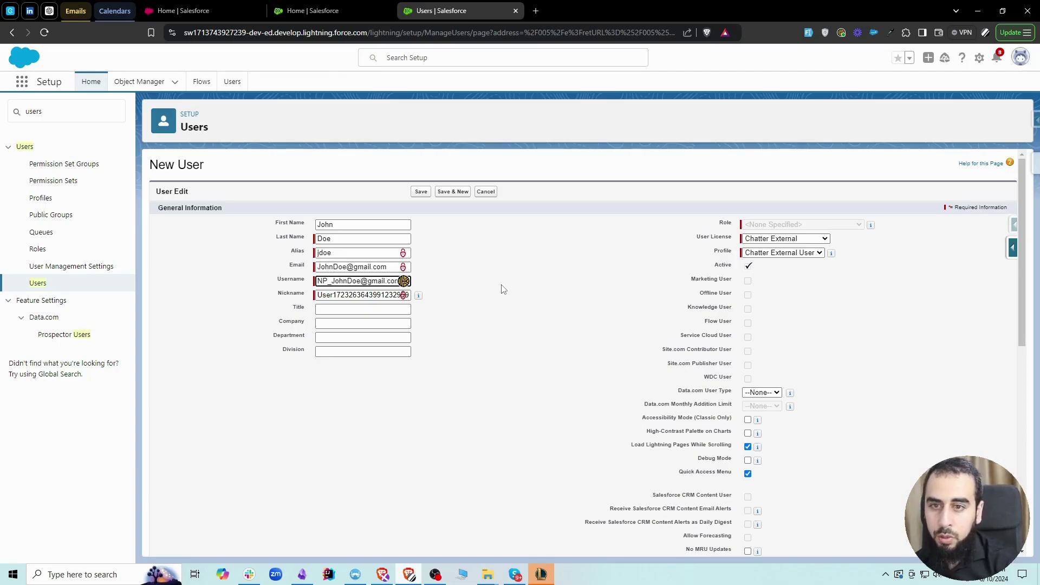
pyautogui.write('Swift')
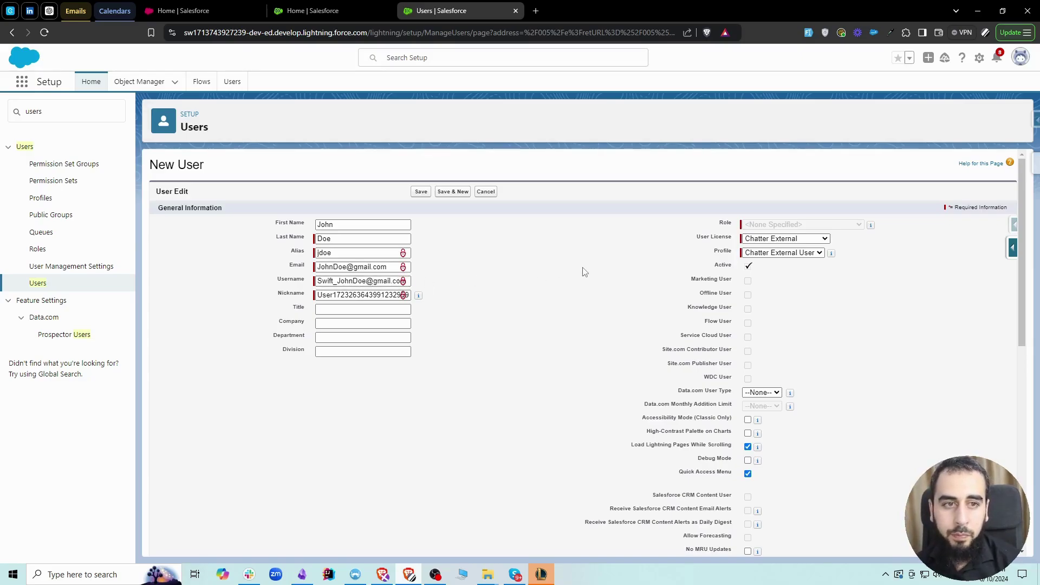
pyautogui.click(769, 239)
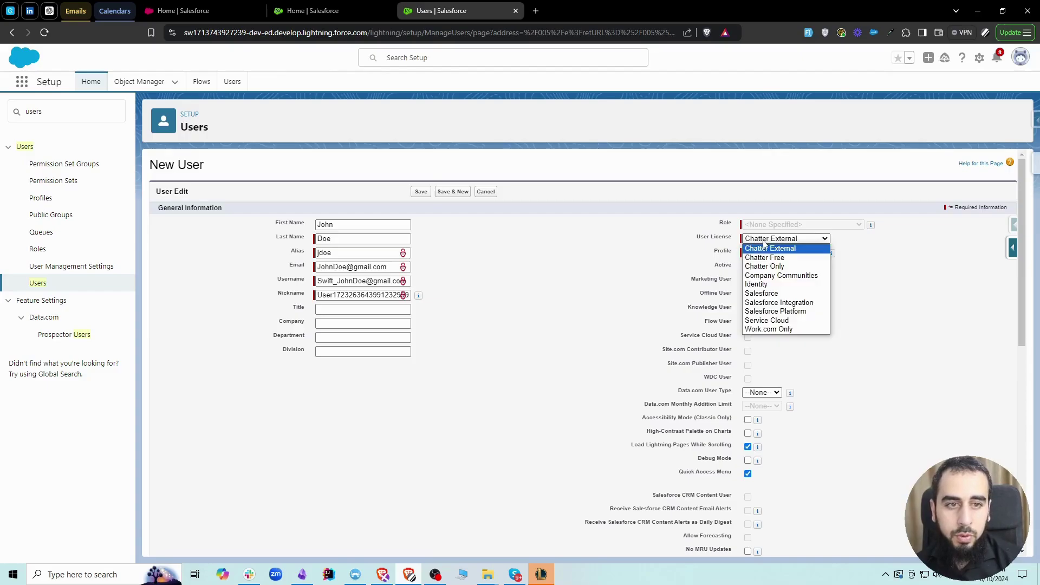
# Step: Choose the Salesforce user license and Standard User profile, leaving Role as <None Specified>
pyautogui.click(776, 294)
pyautogui.click(776, 253)
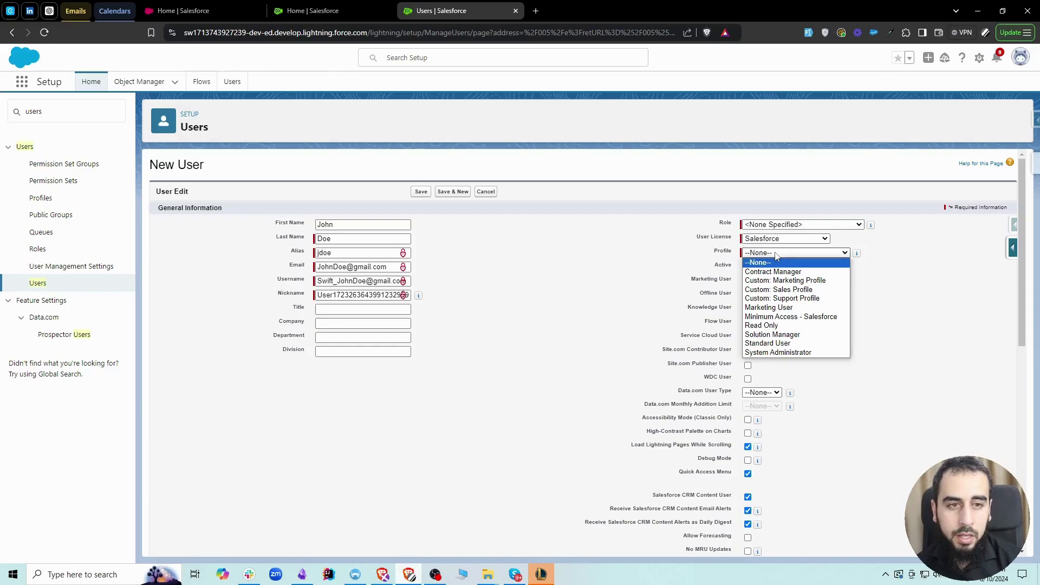
pyautogui.click(794, 344)
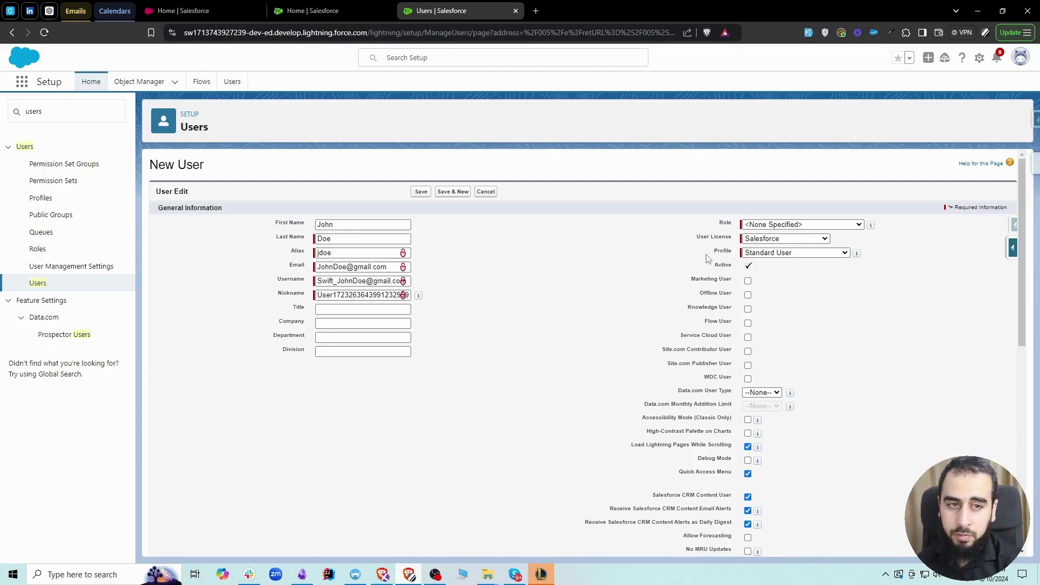
pyautogui.click(766, 254)
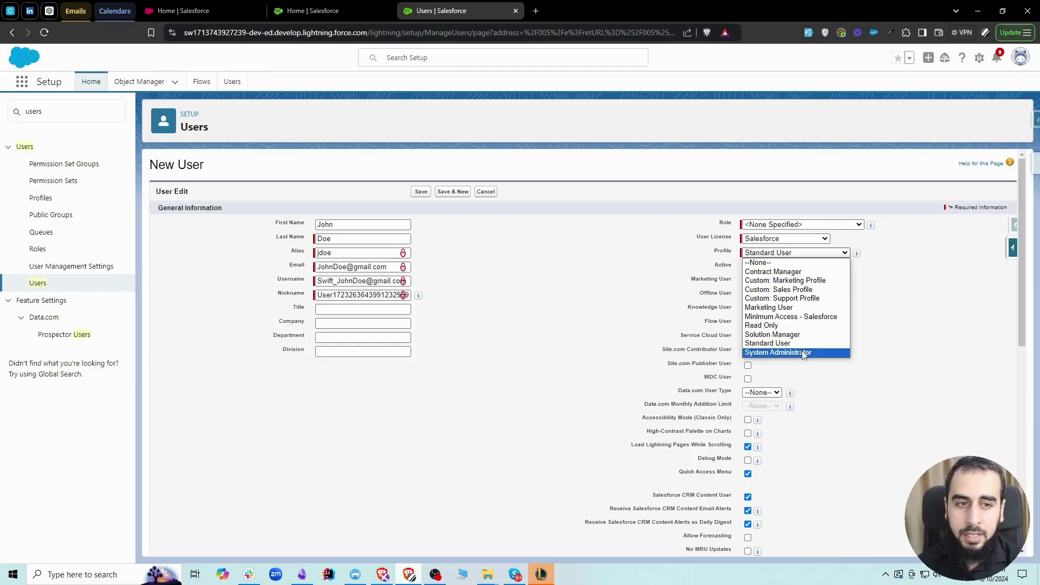
pyautogui.click(639, 269)
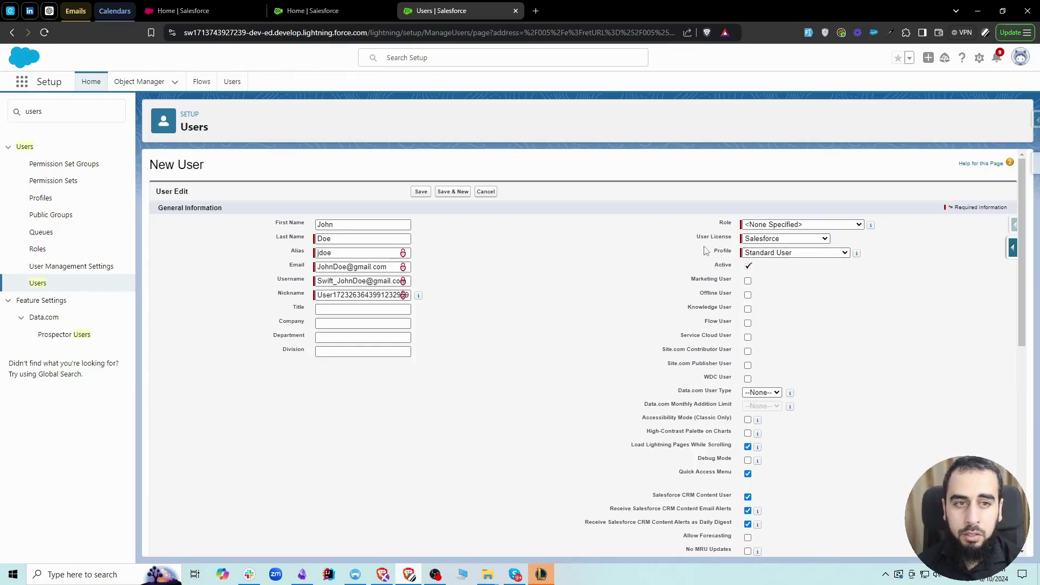
pyautogui.click(773, 227)
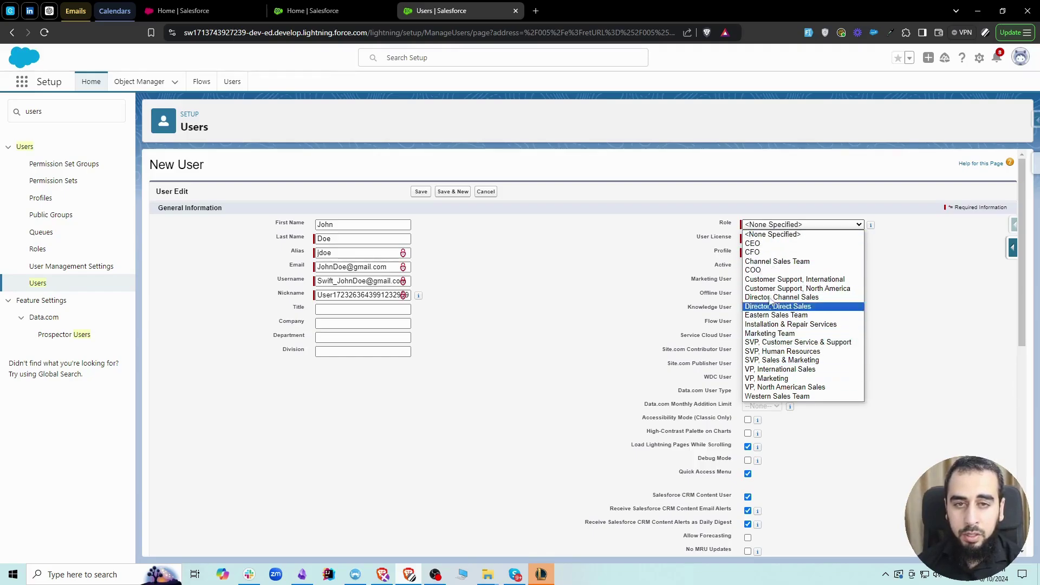
pyautogui.click(765, 226)
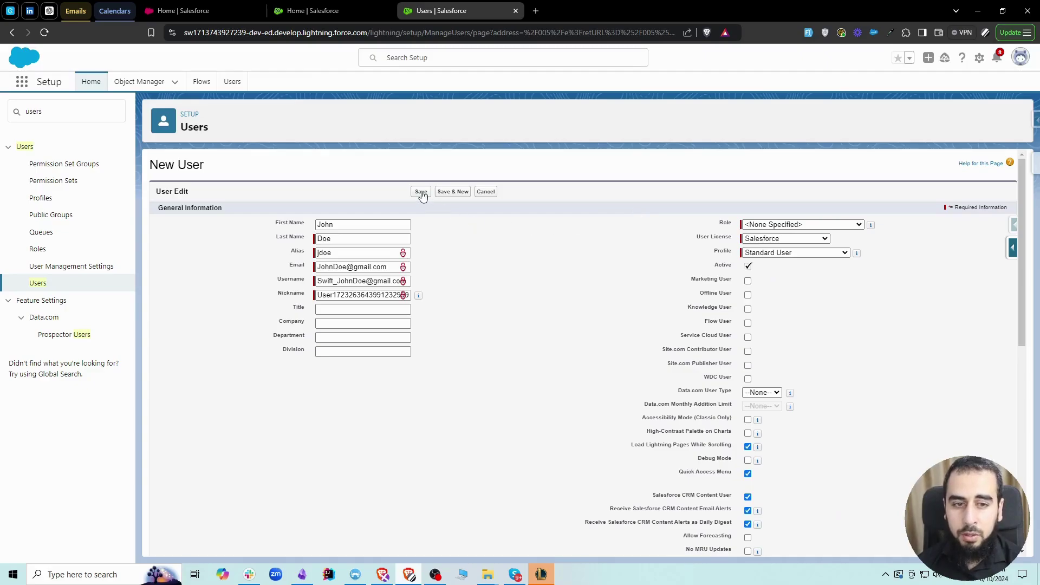
# Step: Save the new user, then briefly select part of the detail page's address in the address bar
pyautogui.click(421, 193)
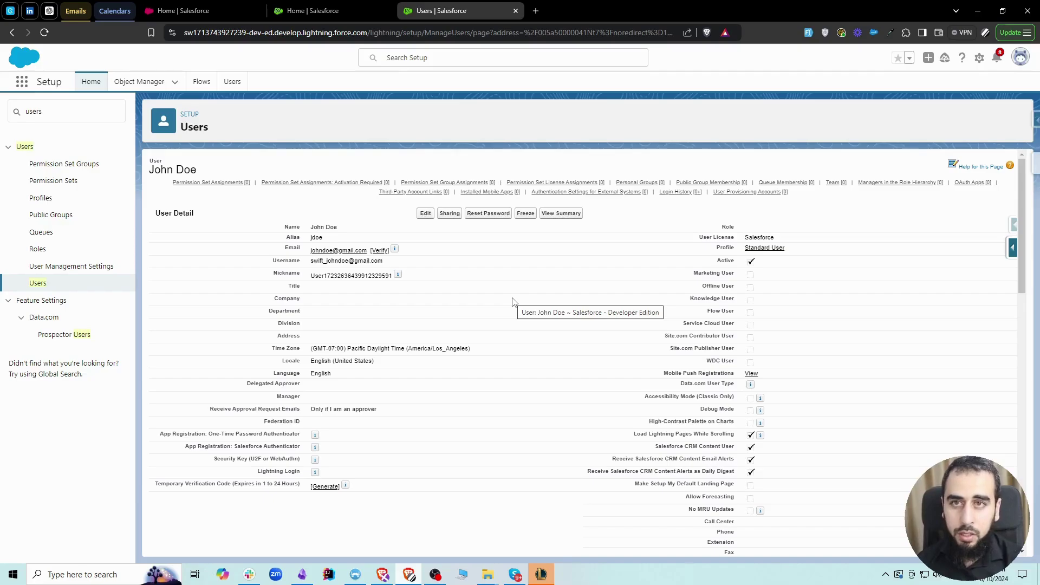
pyautogui.click(370, 32)
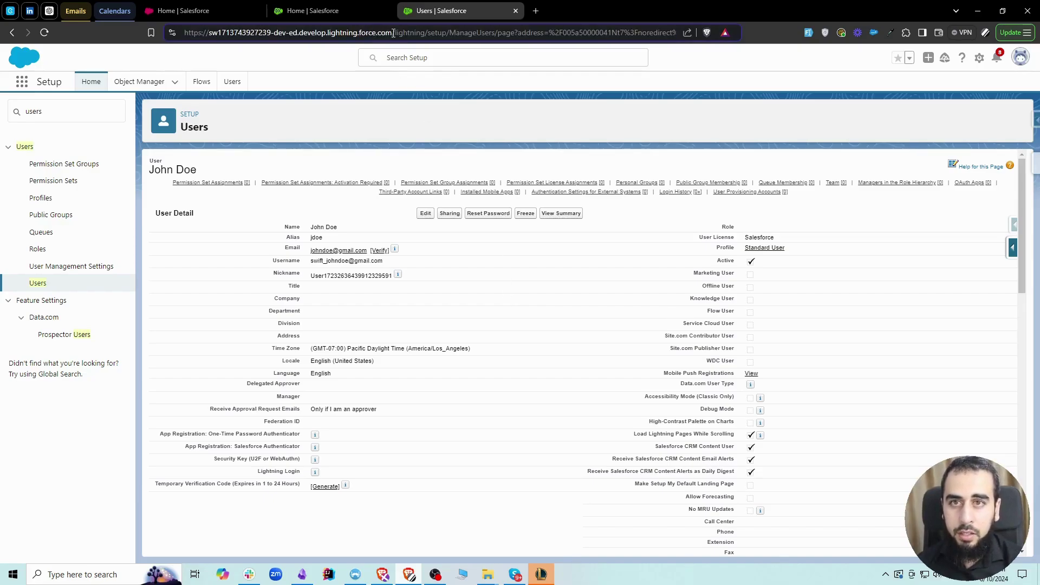
pyautogui.moveTo(392, 33); pyautogui.dragTo(182, 38)
pyautogui.click(247, 61)
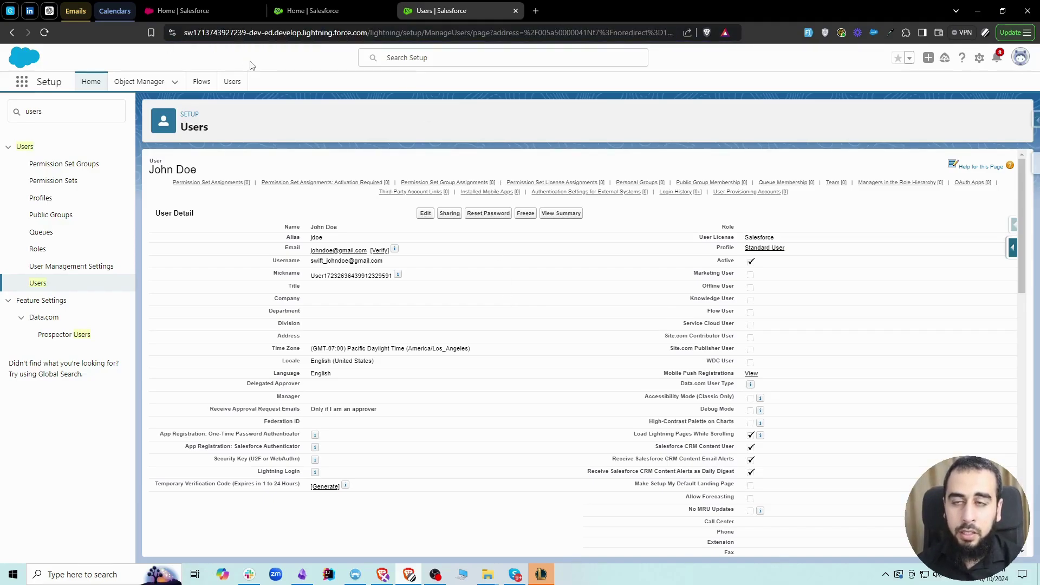